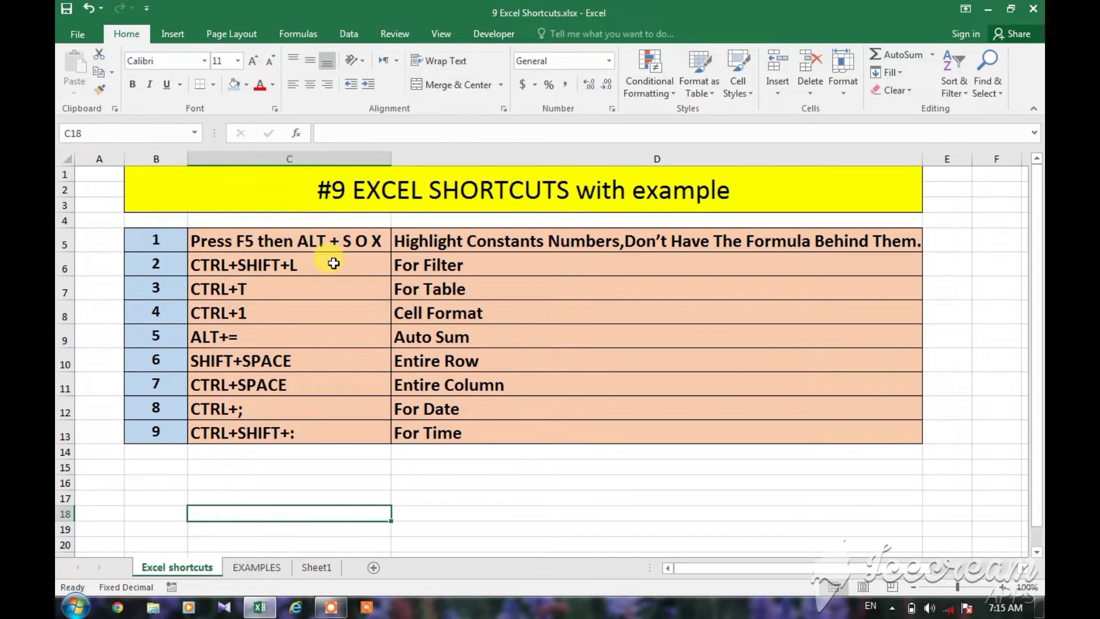
On the EXAMPLES sheet, select all constant cells excluding text through Go To Special
left_click(262, 567)
left_click(341, 398)
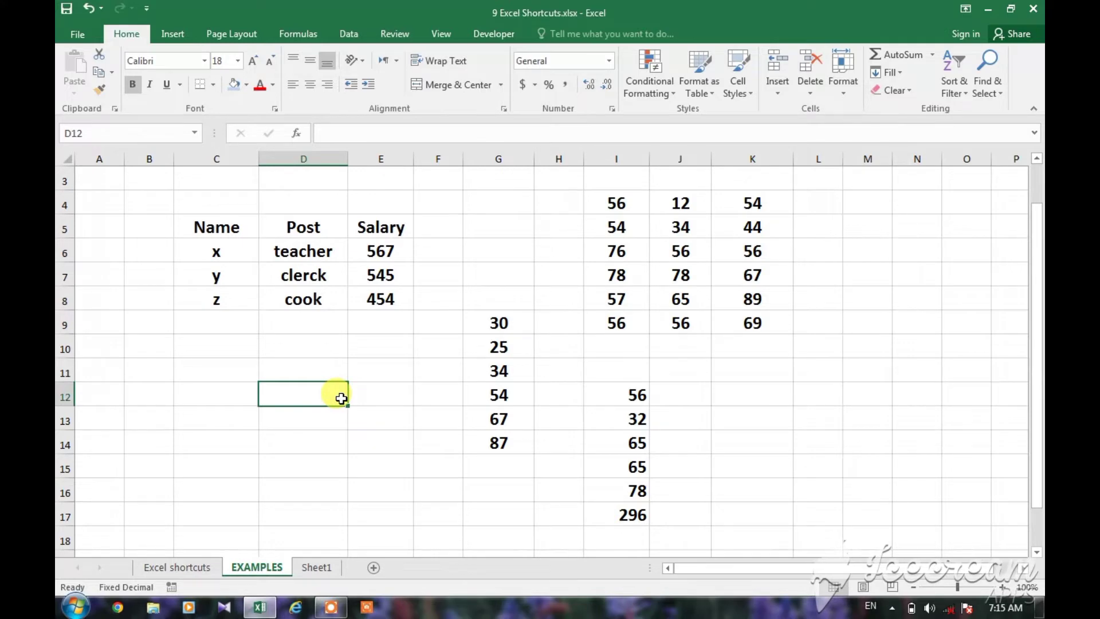
key("F5")
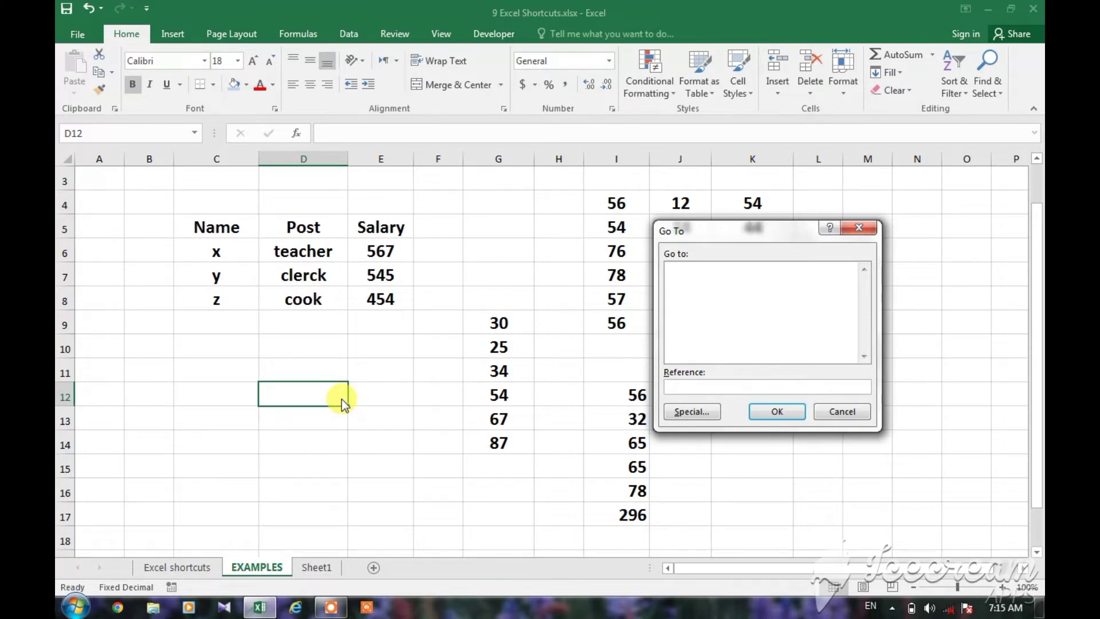
key("alt+s")
key("alt+o")
key("alt+x")
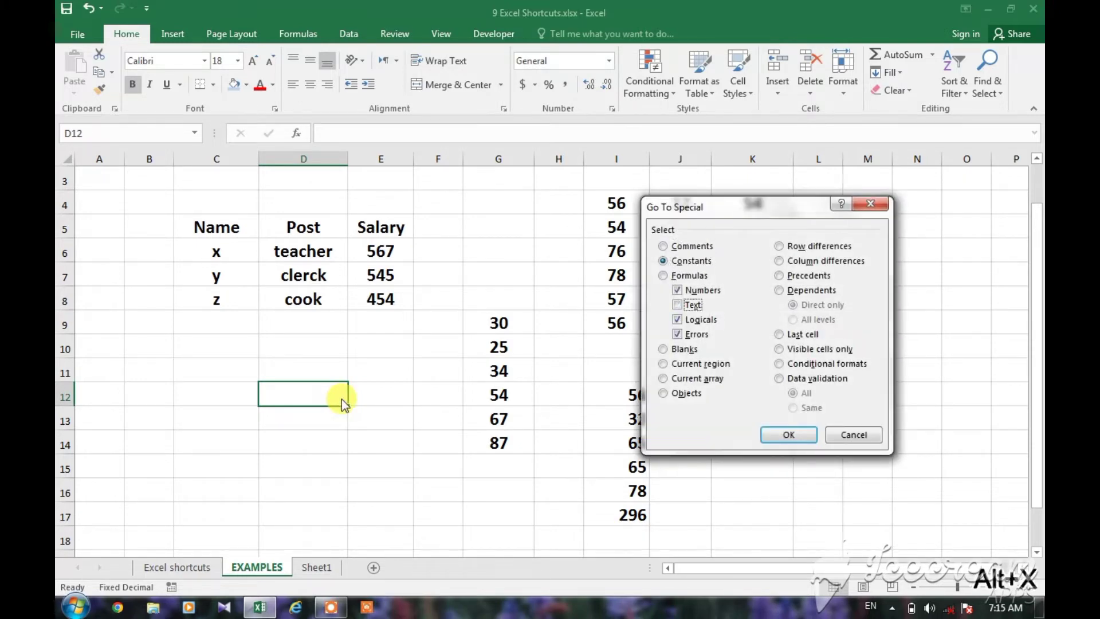
key("Return")
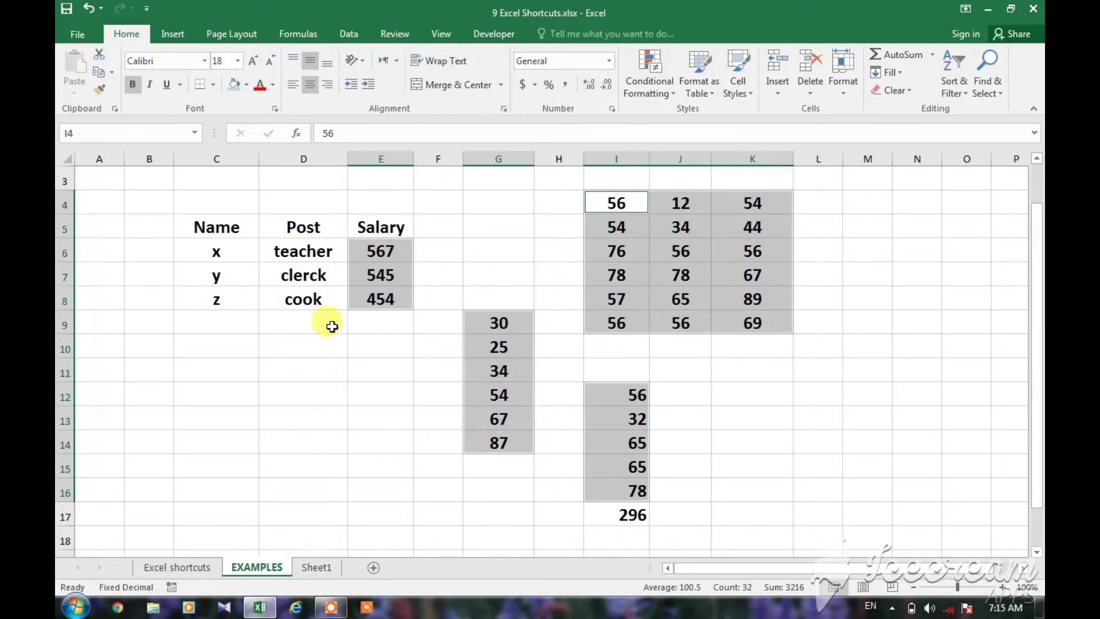
Compare the contents of I17 with those of the number cells G9, G10, I8 and J7 for underlying formulas
left_click(618, 518)
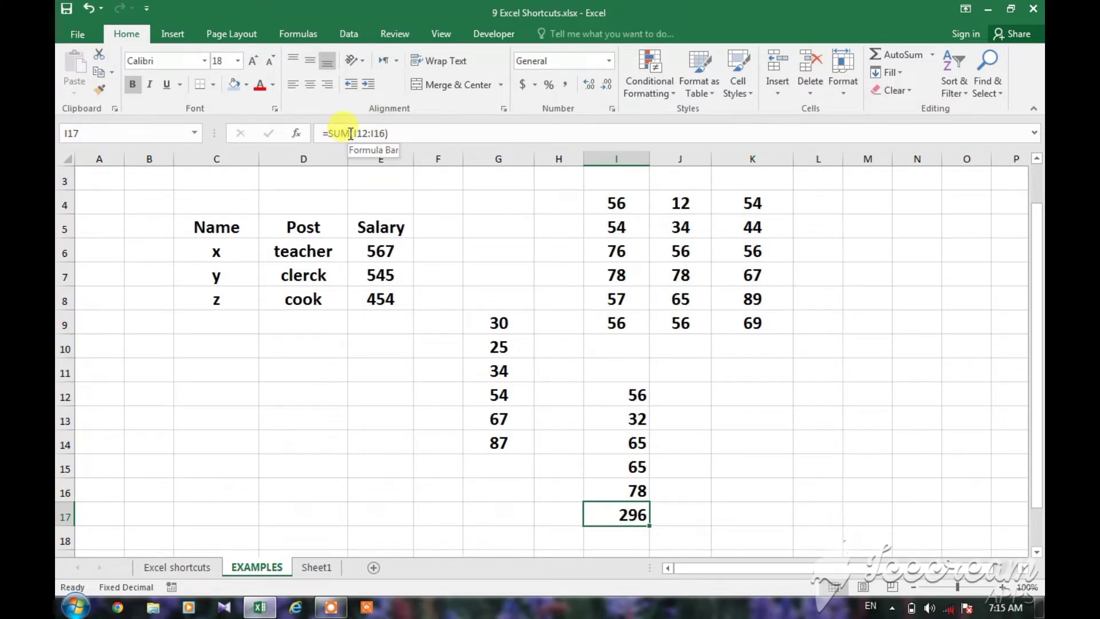
left_click(507, 324)
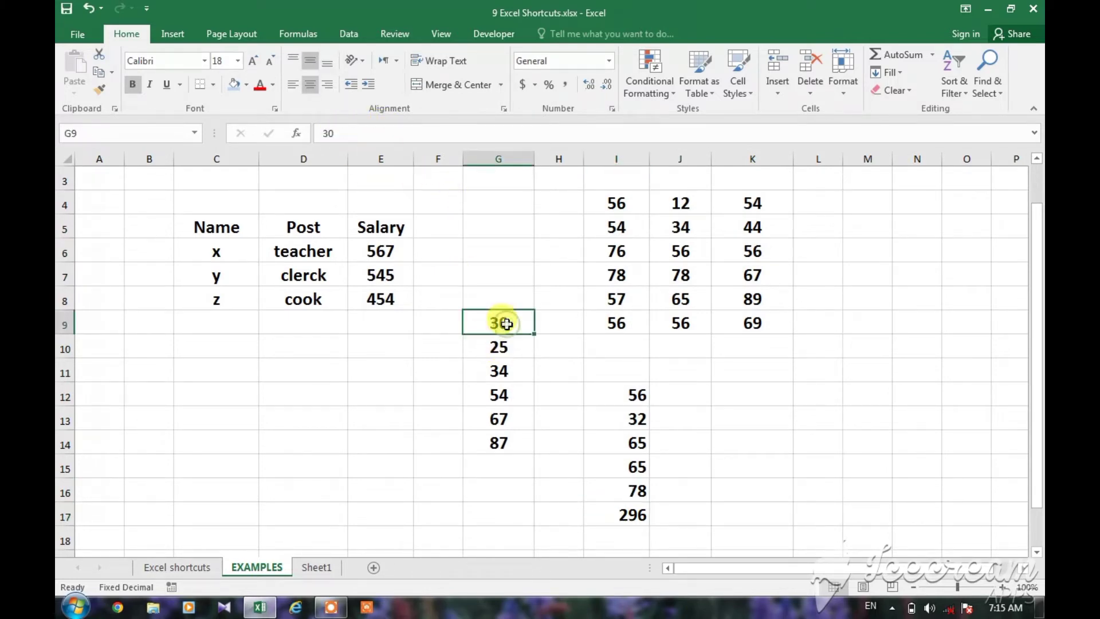
left_click(507, 338)
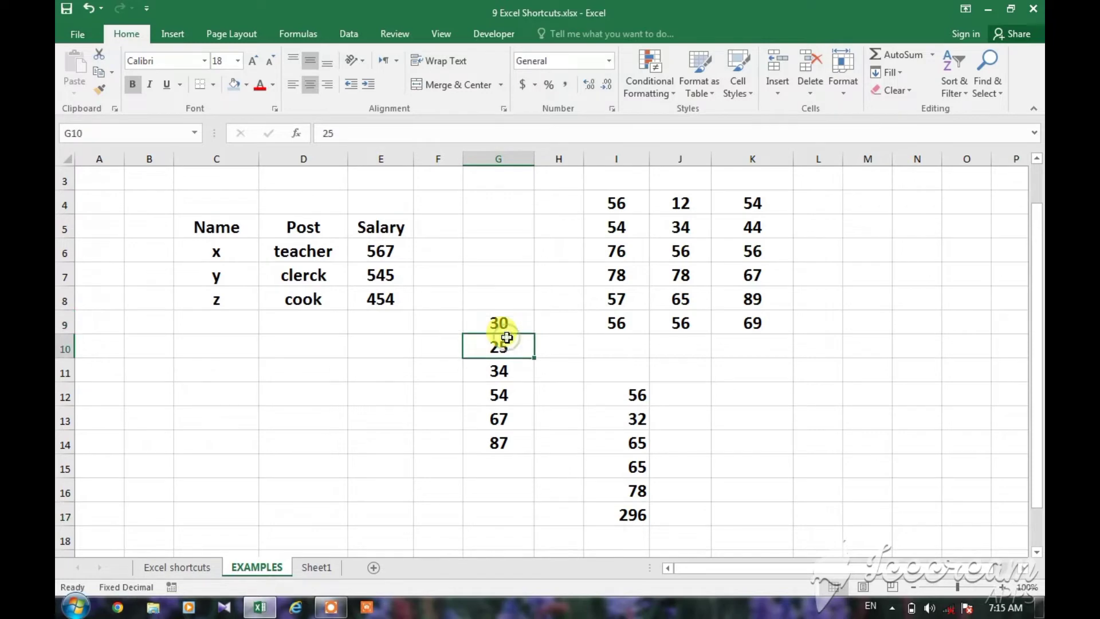
left_click(618, 301)
left_click(681, 266)
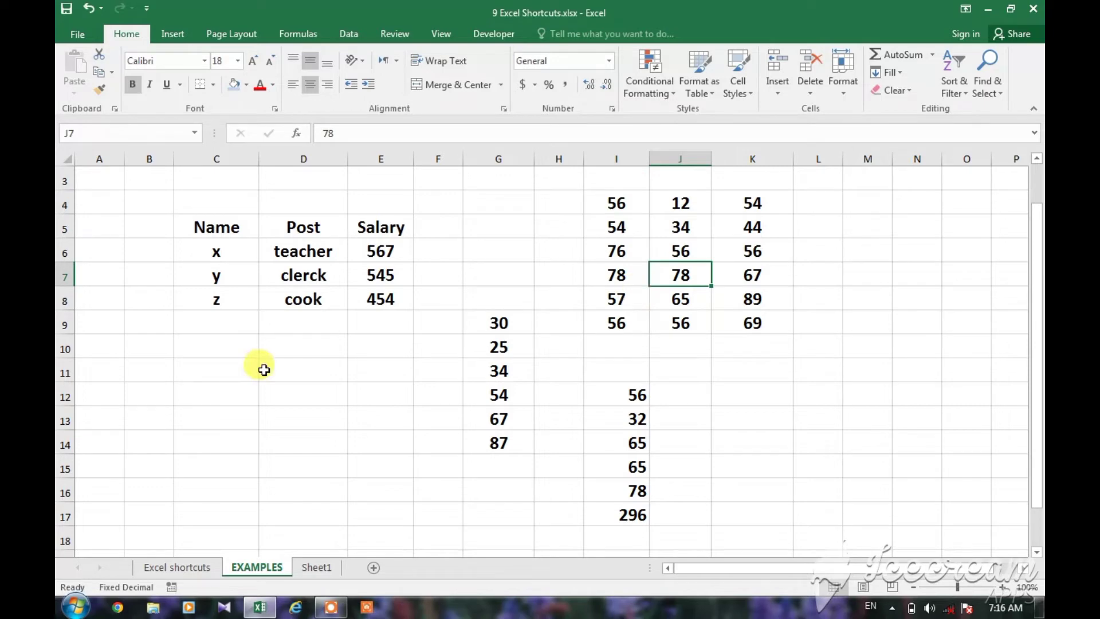
Turn filters on for the Name, Post and Salary headers on the EXAMPLES sheet, and turn them off again
left_click(195, 568)
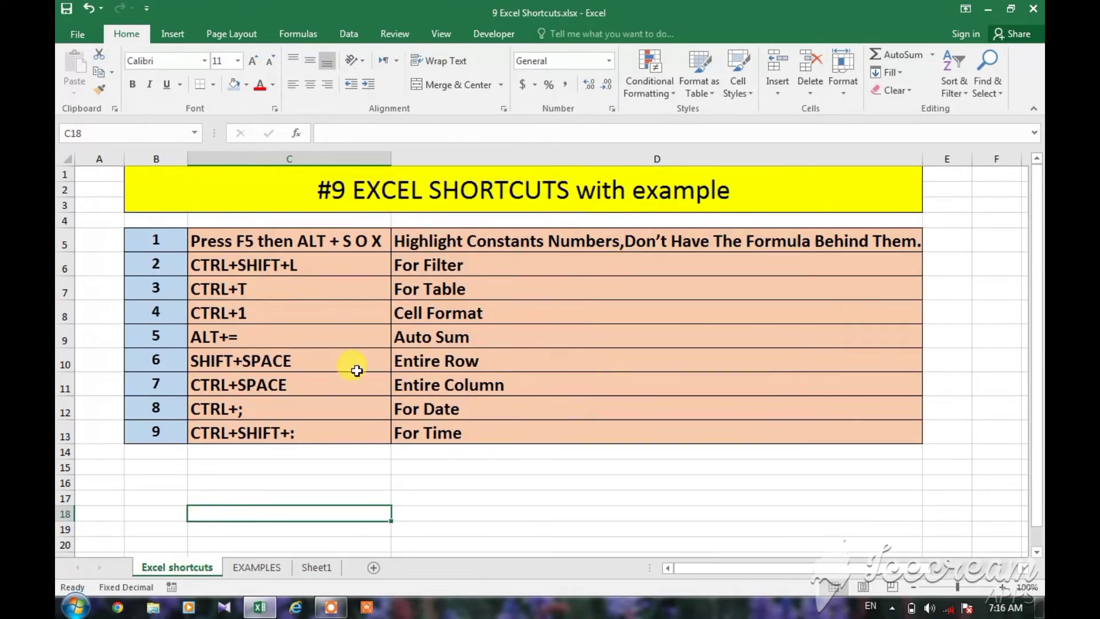
left_click(260, 566)
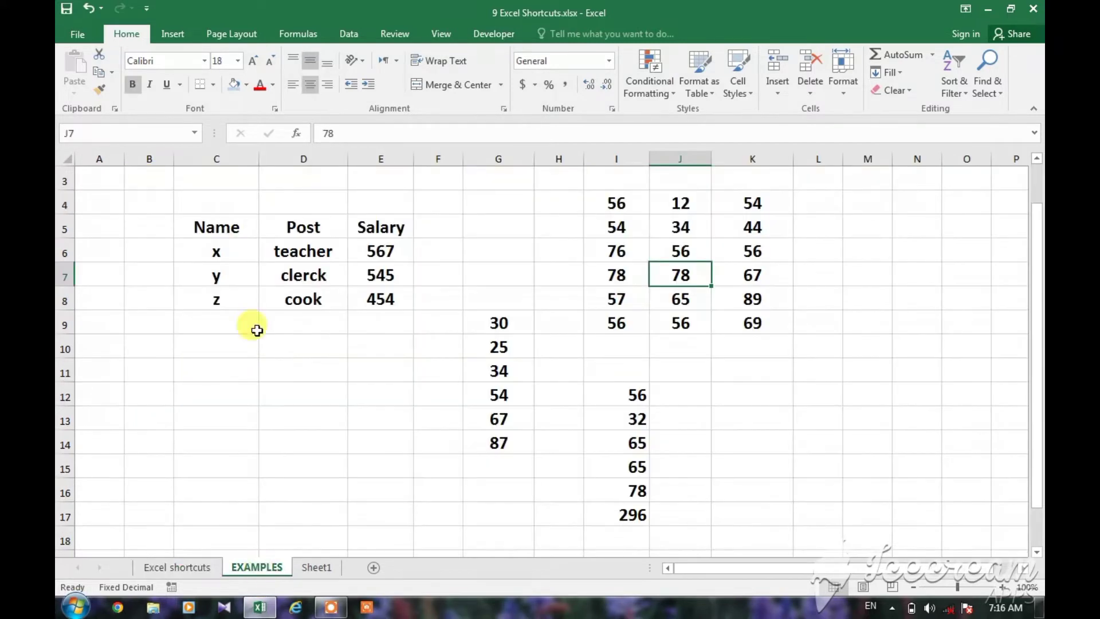
left_click(224, 229)
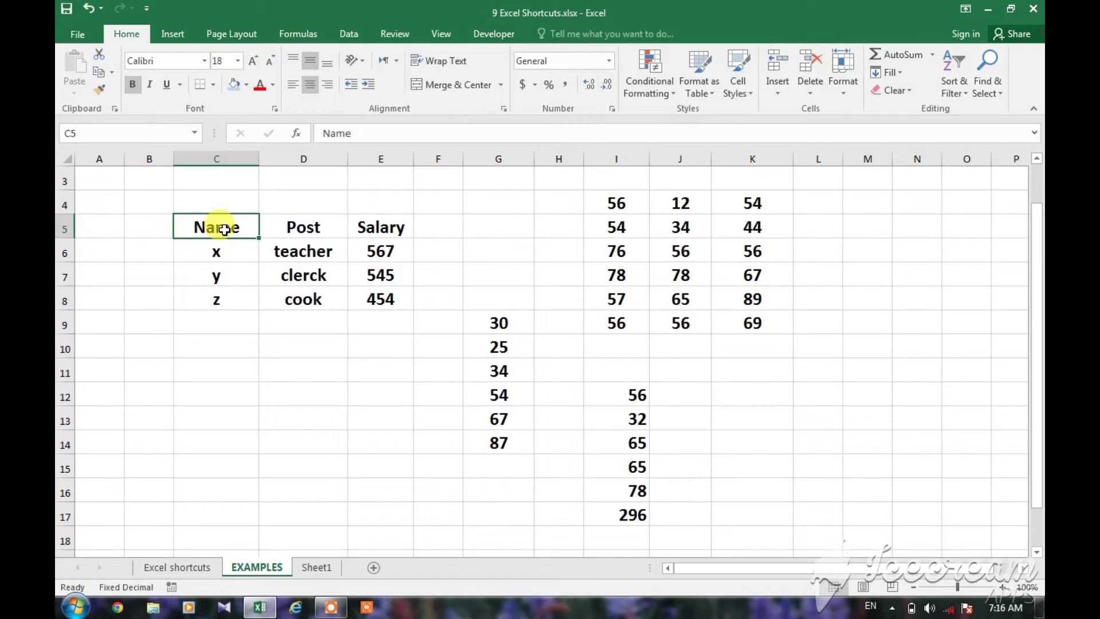
key("ctrl+shift+l")
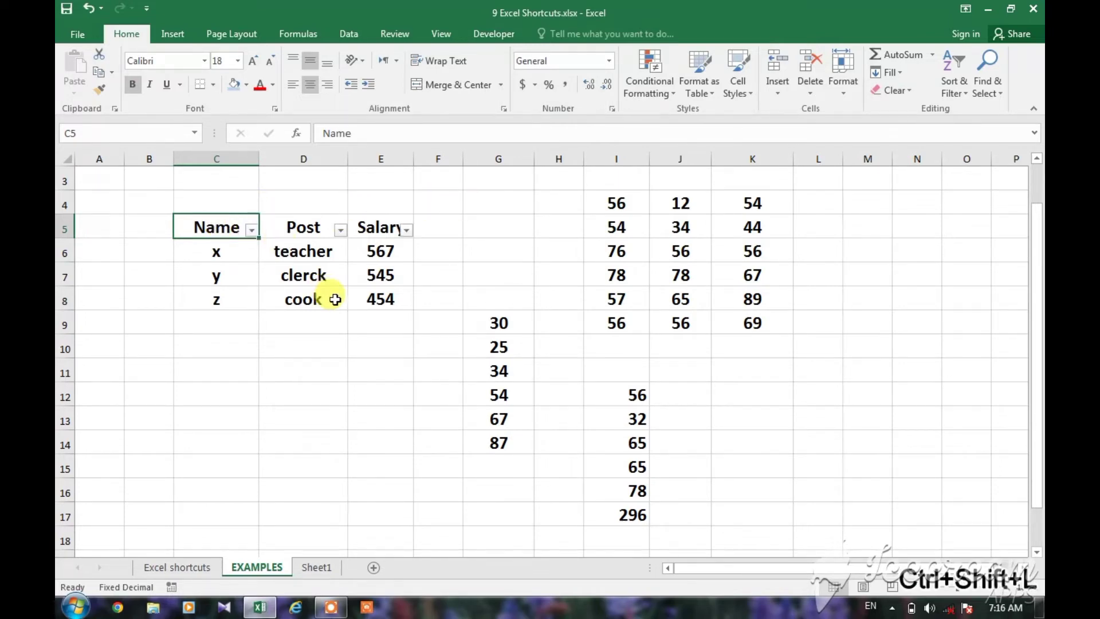
key("ctrl+shift+l")
Check the table shortcut on the Excel shortcuts sheet and inspect the formatted Name, Post and Salary table on EXAMPLES
left_click(187, 572)
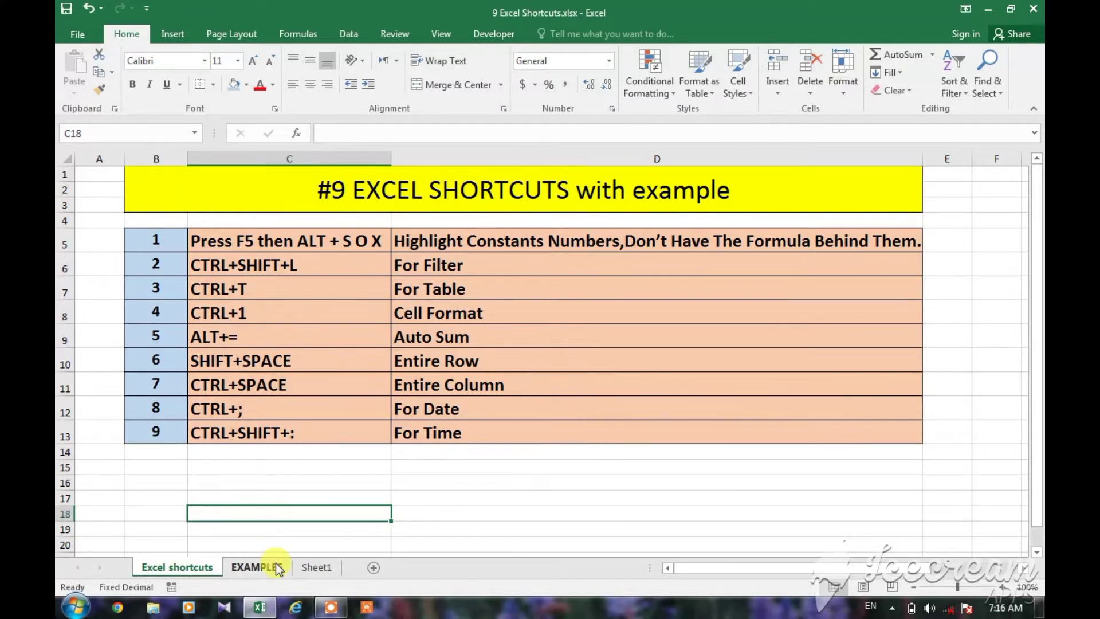
left_click(276, 564)
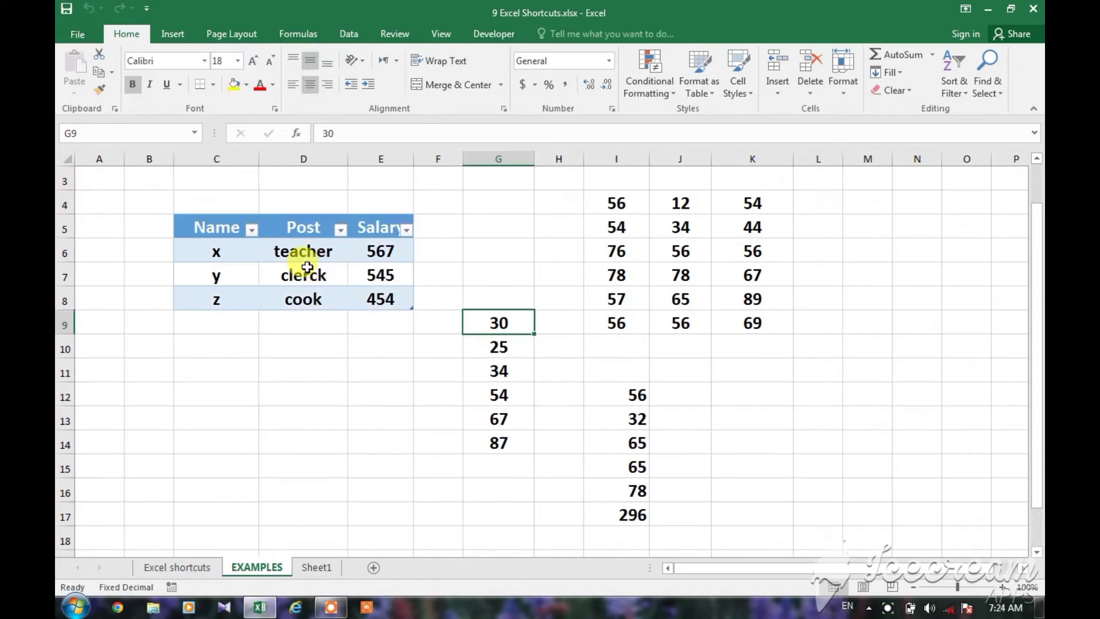
left_click(307, 267)
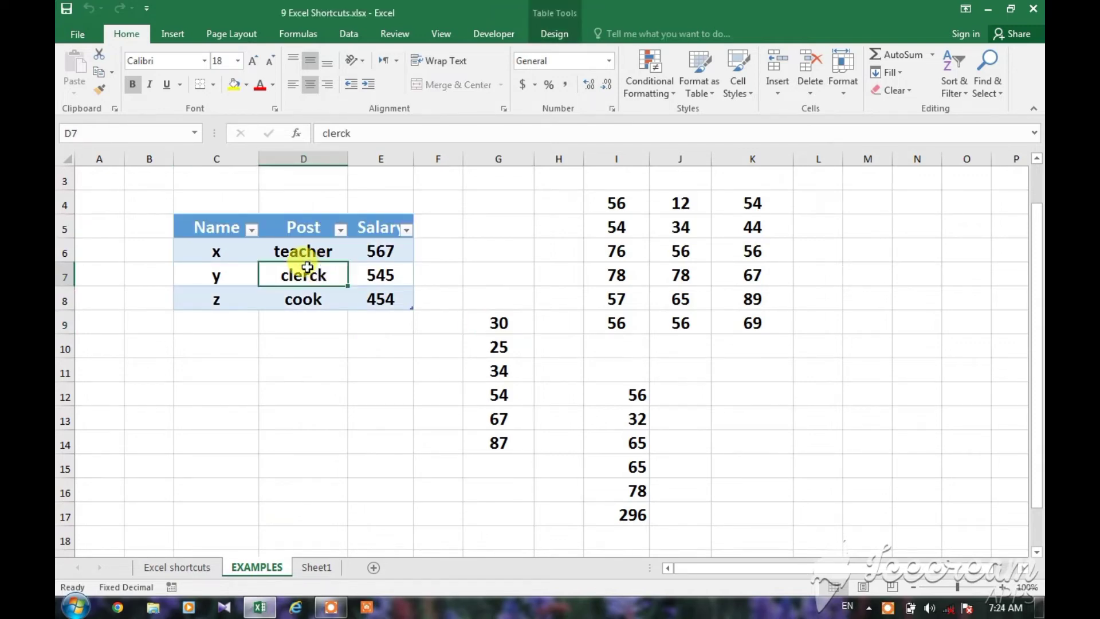
Open the Format Cells dialog for G9 on the EXAMPLES sheet to view its number categories, and close it without changes
left_click(161, 569)
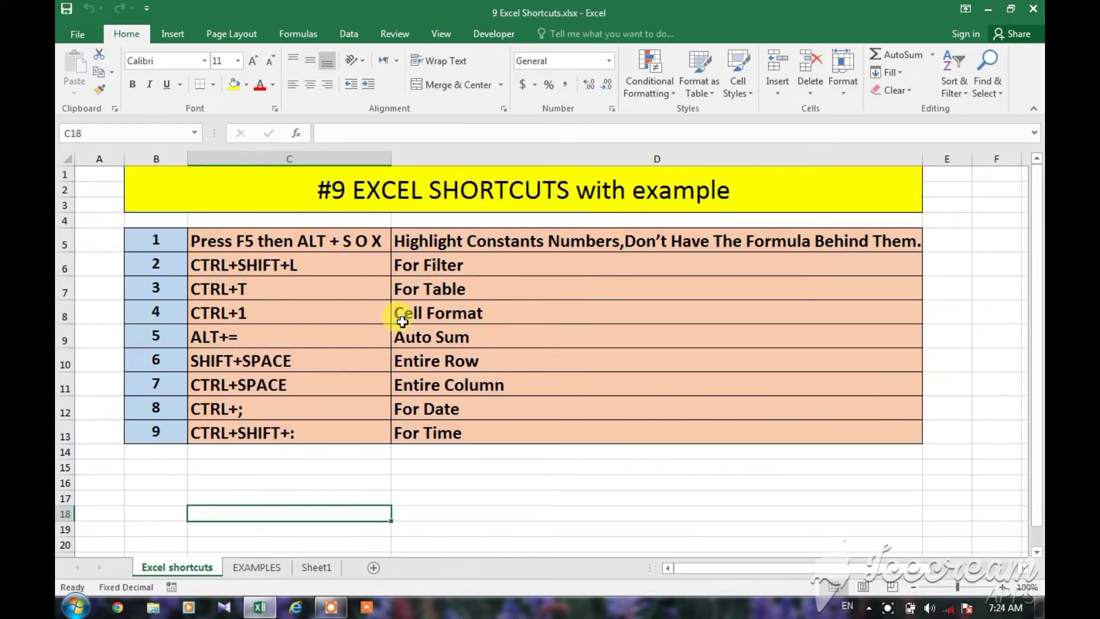
left_click(252, 566)
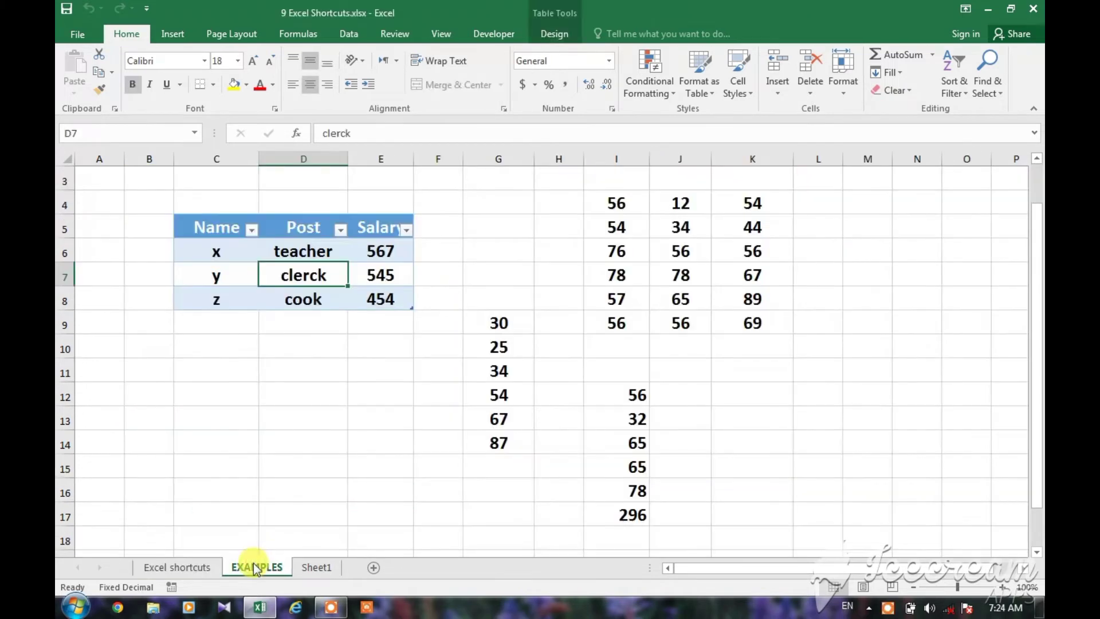
left_click(487, 326)
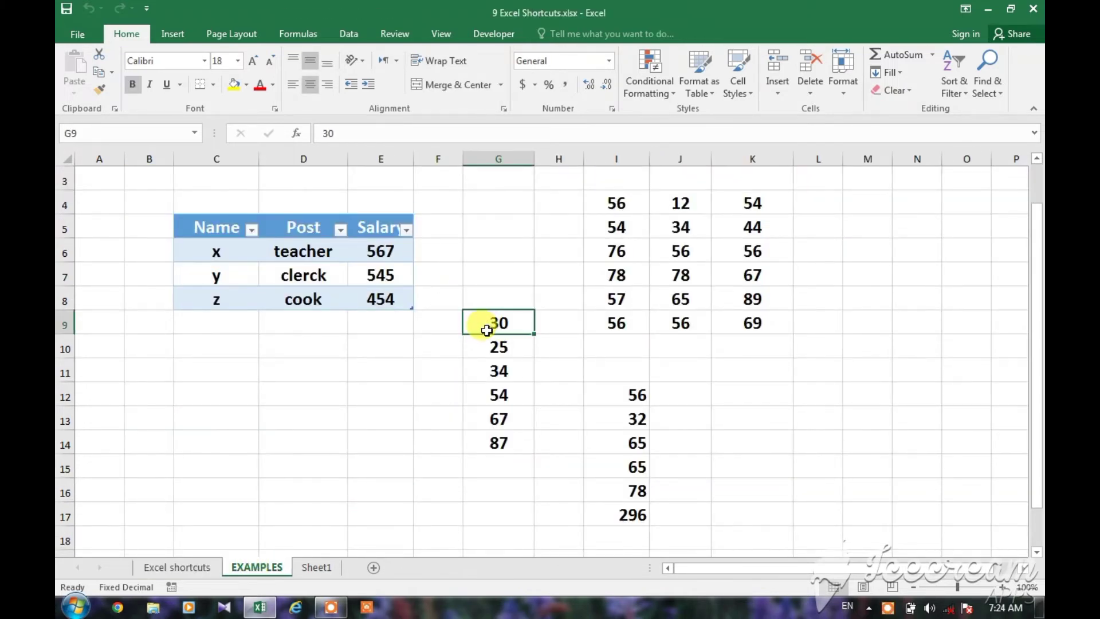
key("ctrl+1")
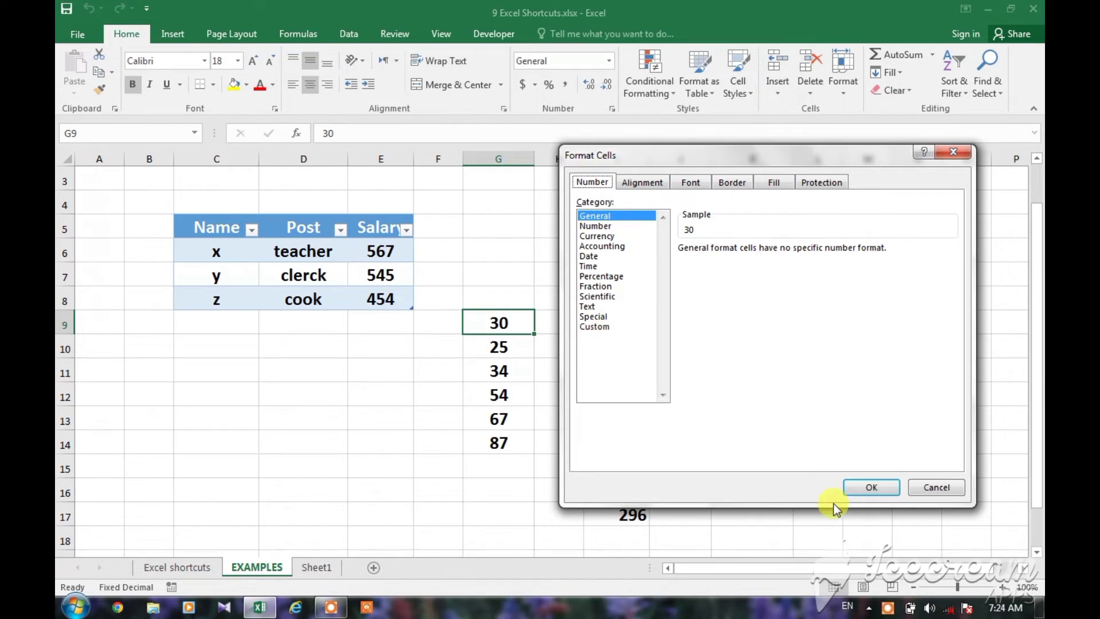
left_click(930, 484)
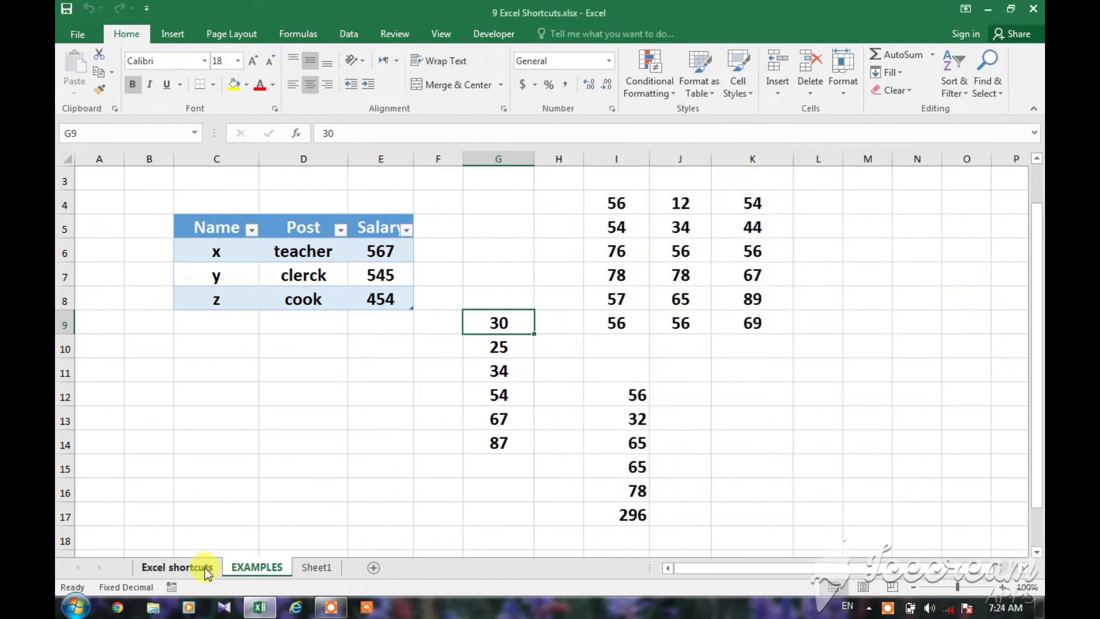
Total G9:G14 in cell G15 of the EXAMPLES sheet with AutoSum and check its formula
left_click(189, 568)
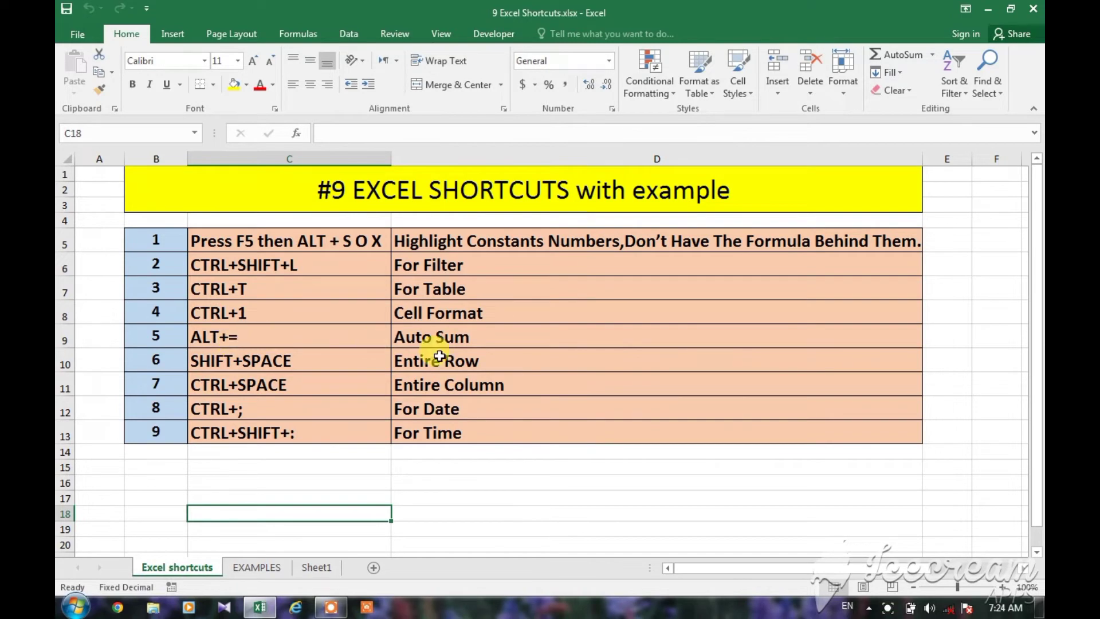
left_click(257, 569)
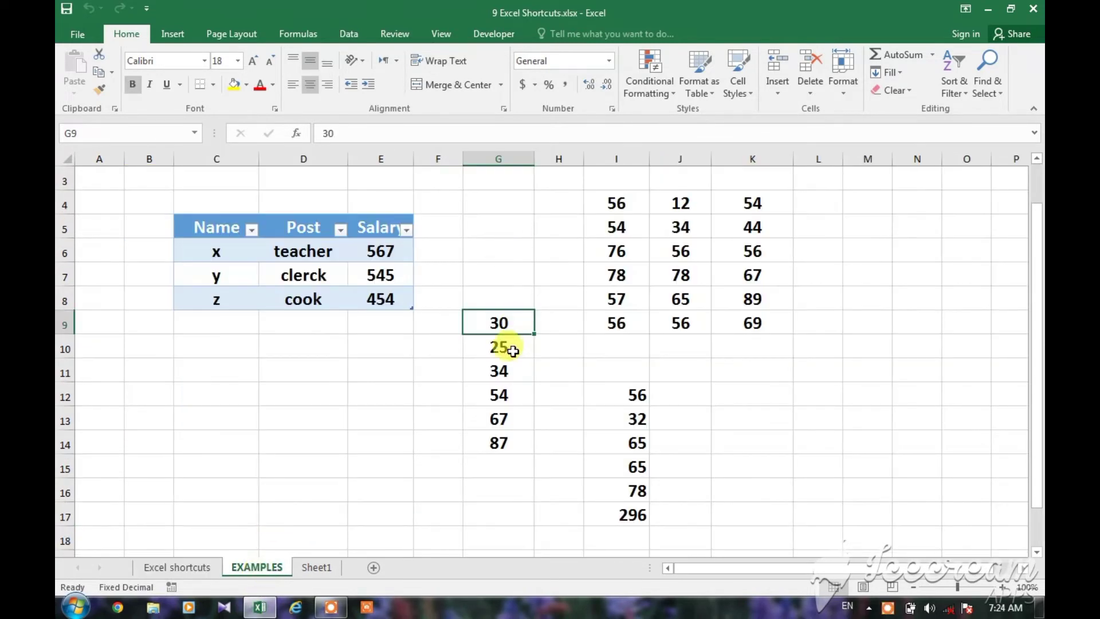
left_click(493, 465)
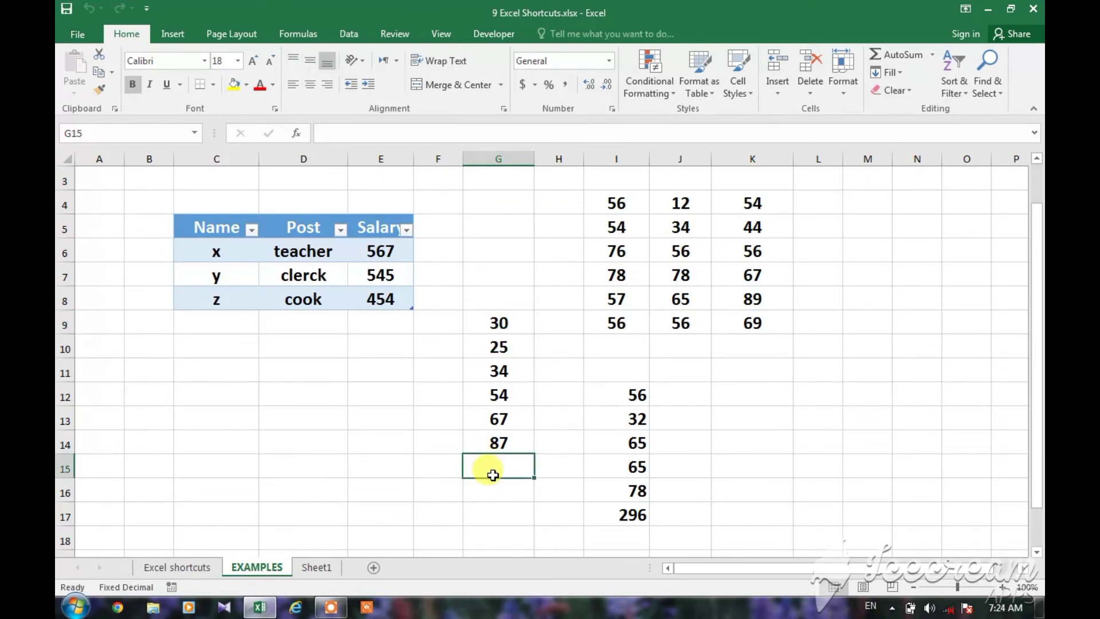
key("alt")
key("alt+equal")
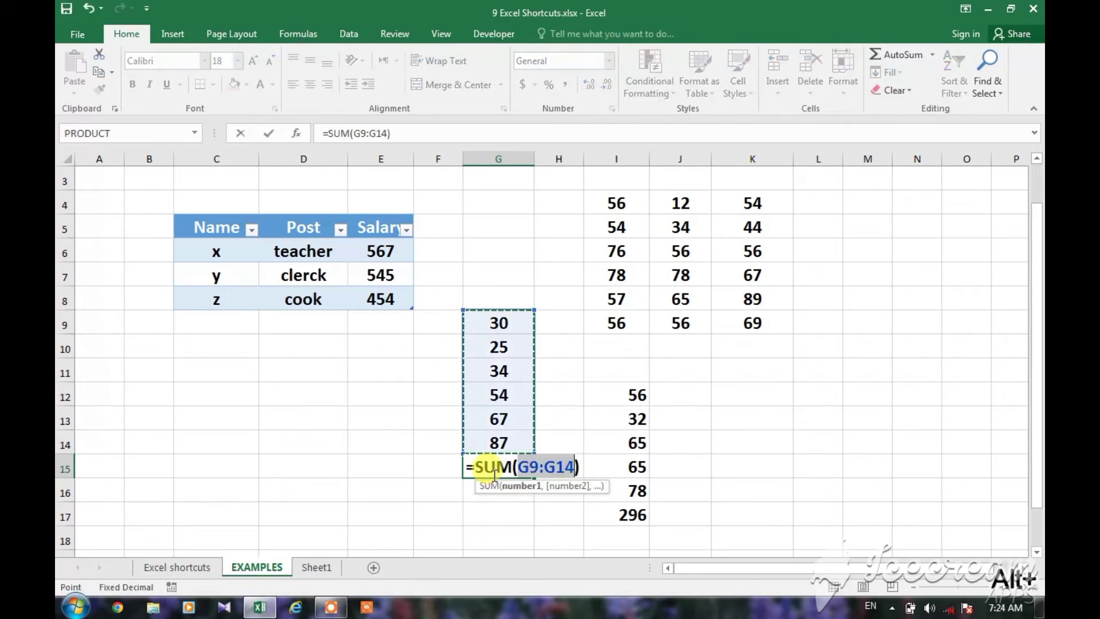
key("Return")
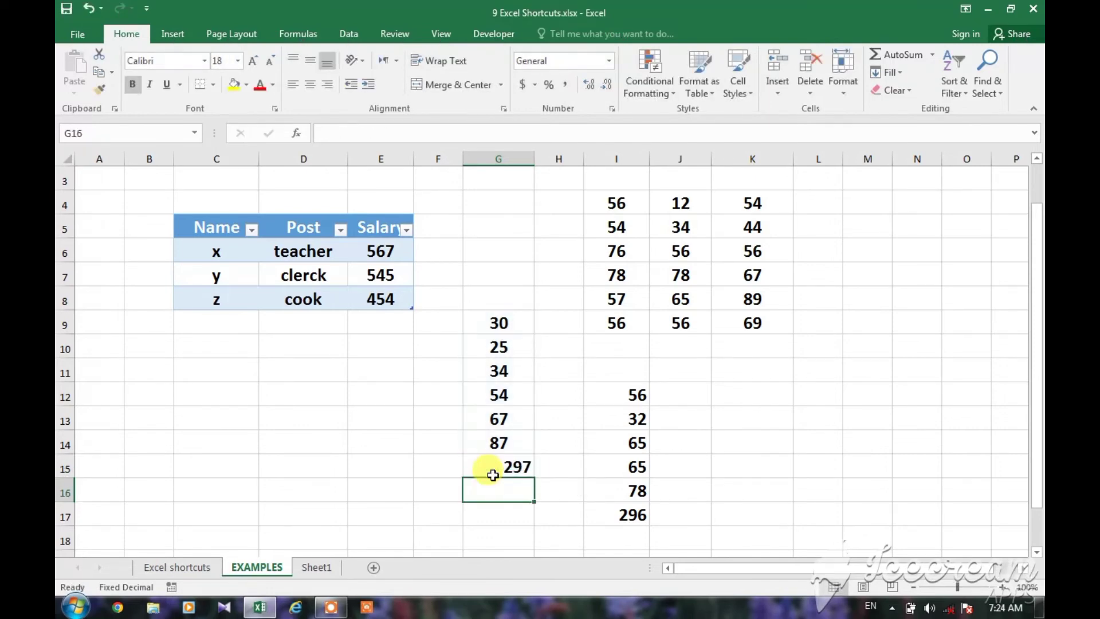
left_click(520, 471)
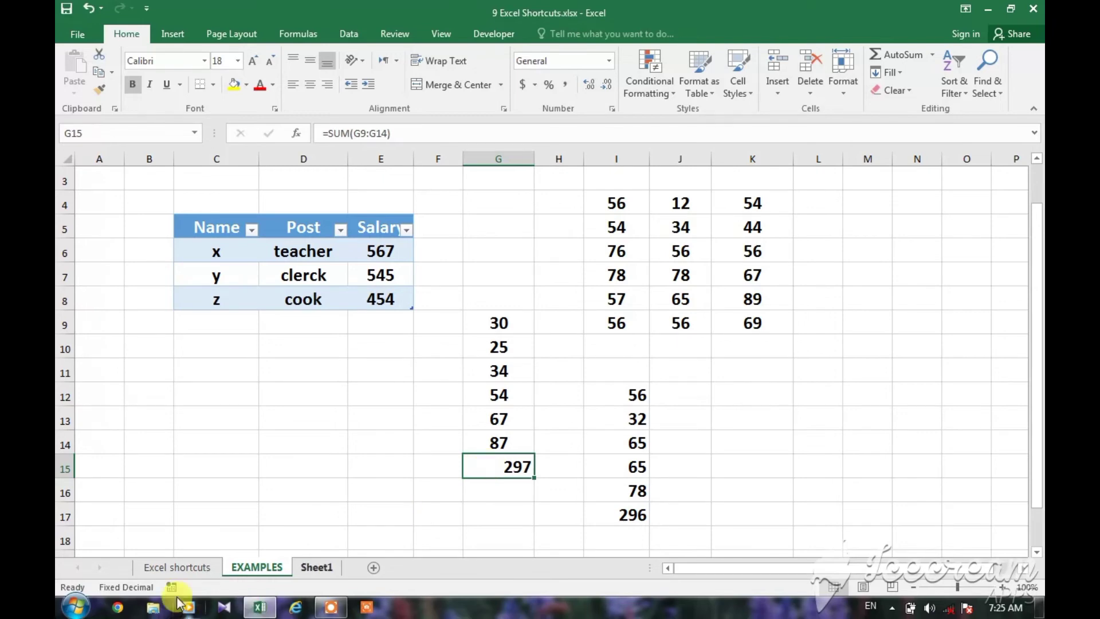
On the Excel shortcuts sheet, select the entire row 10 from cell A10, and clear the selection
left_click(173, 570)
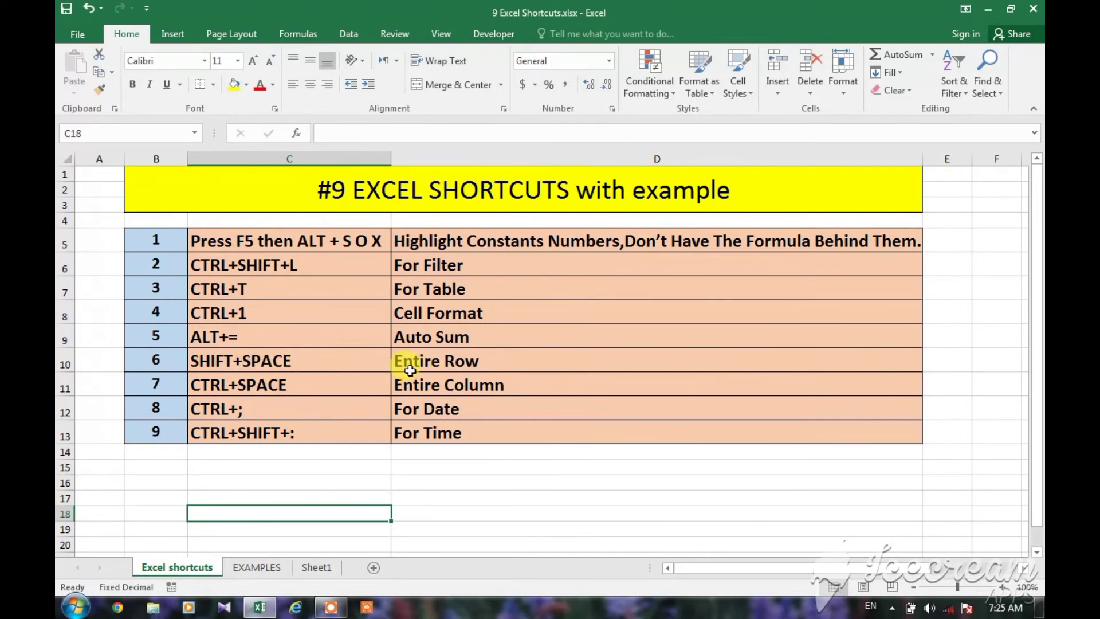
left_click(111, 364)
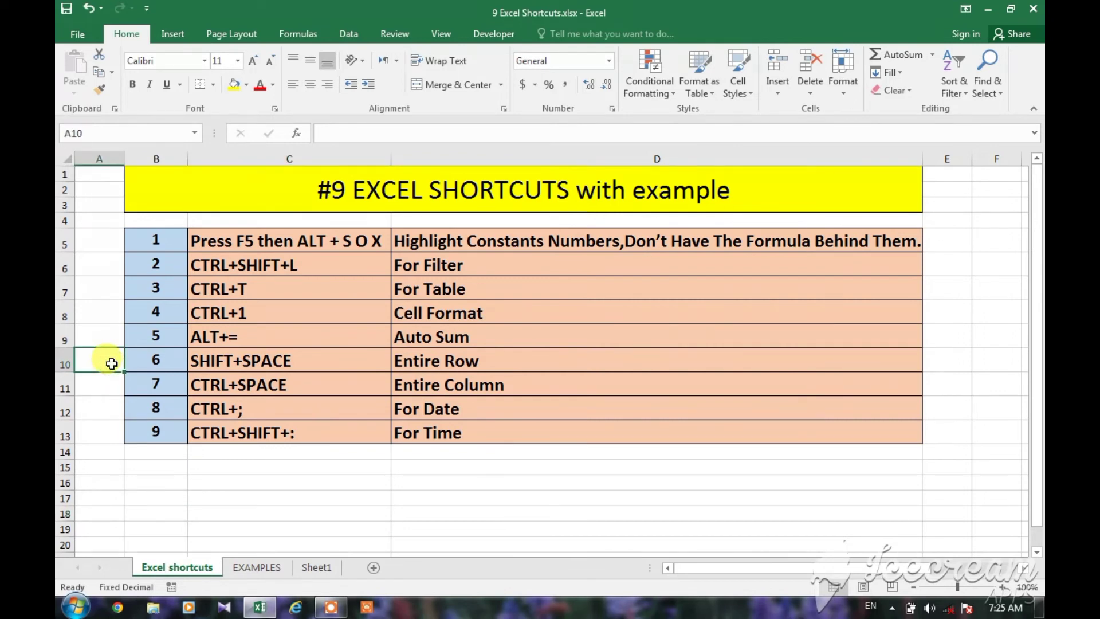
key("shift+space")
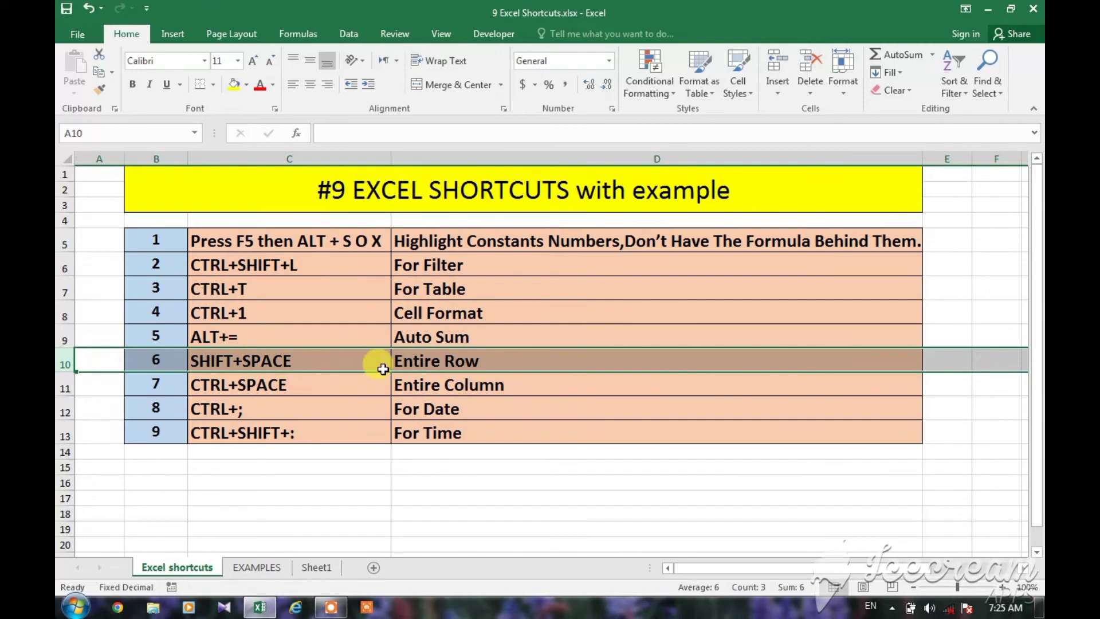
left_click(244, 478)
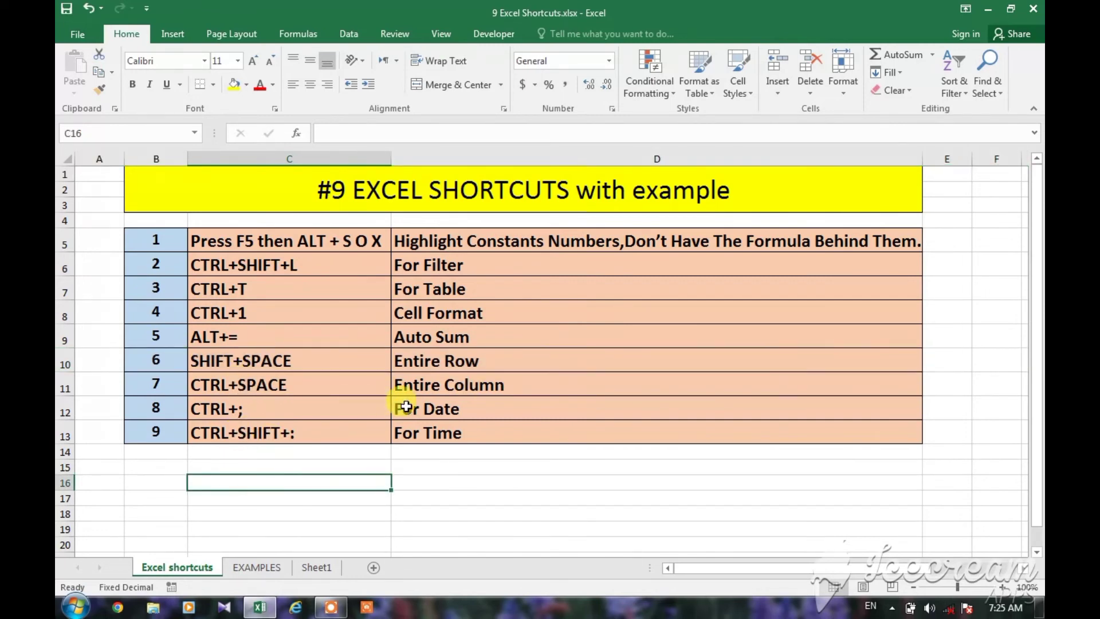
Select the entire column A from cell A11, and clear the selection
left_click(320, 384)
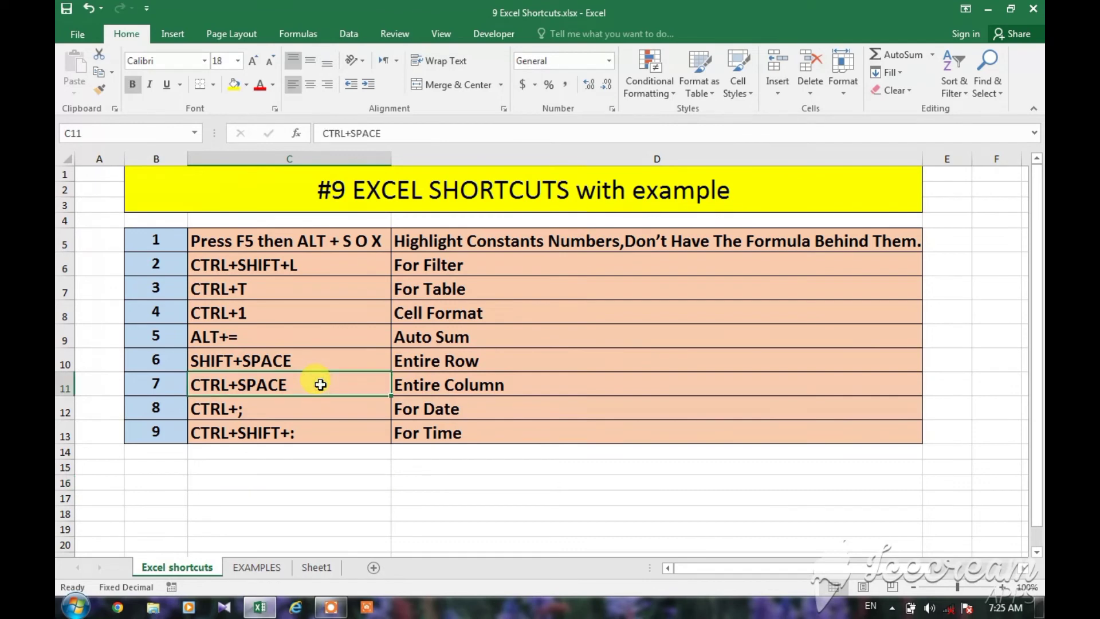
left_click(121, 385)
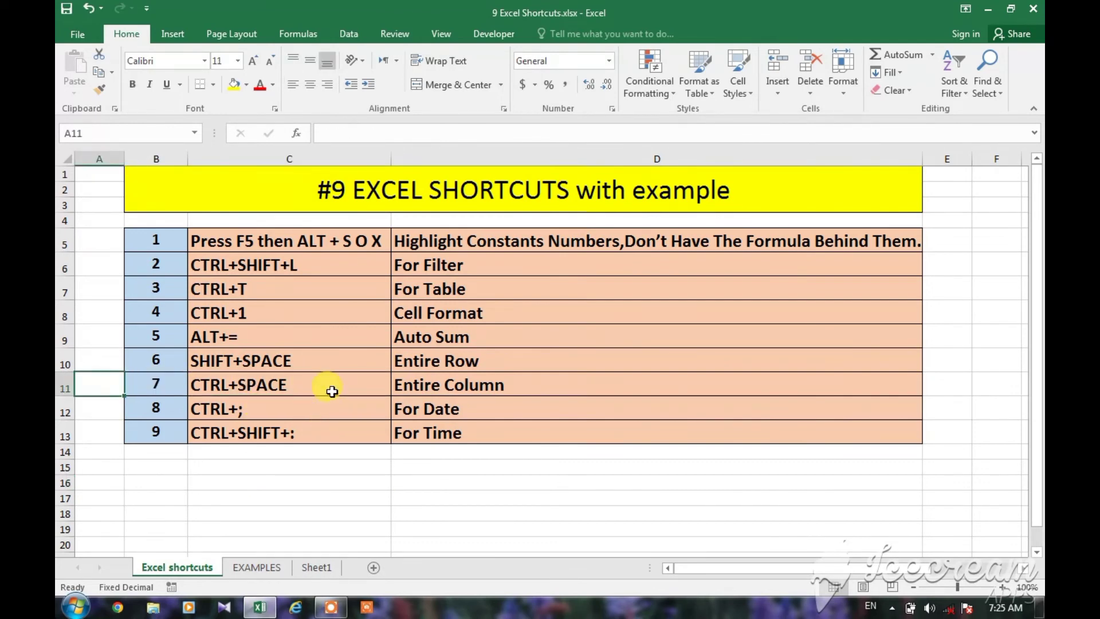
key("ctrl+space")
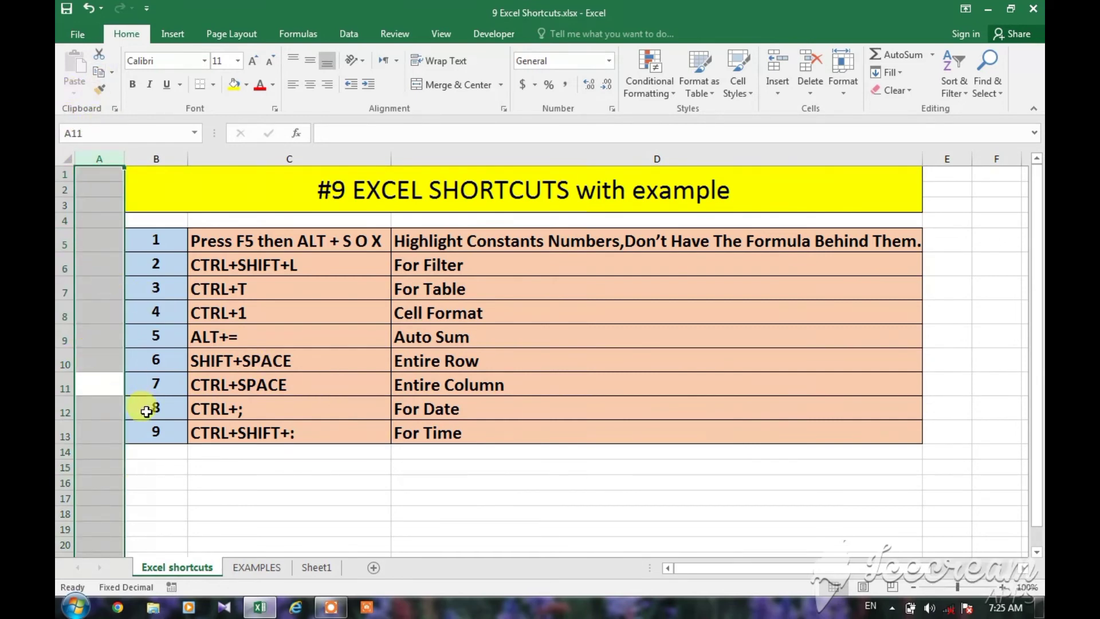
left_click(279, 499)
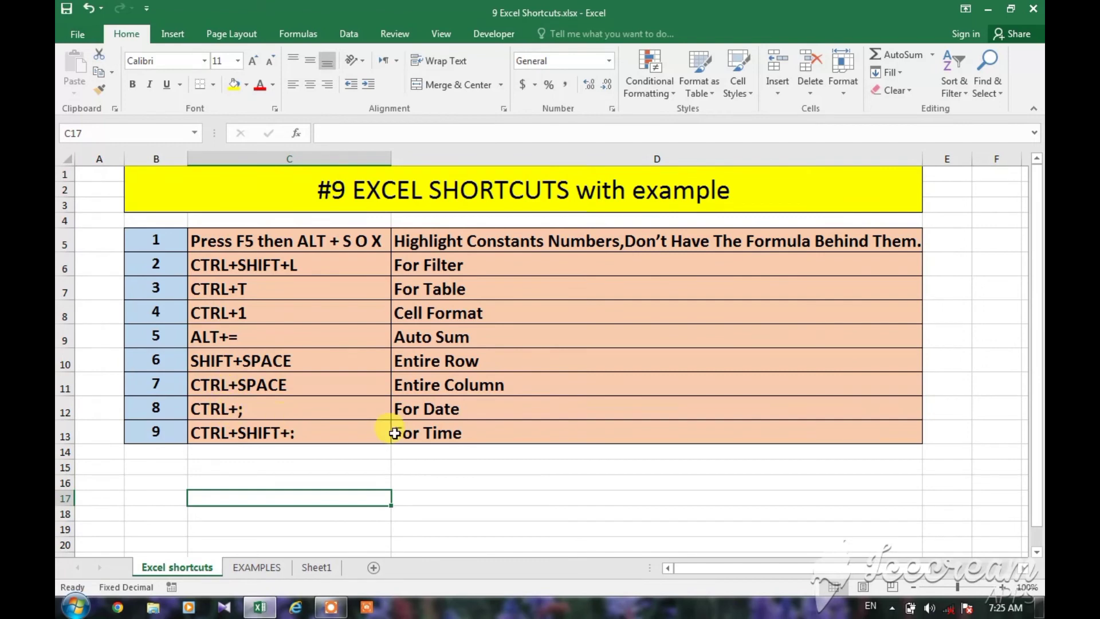
Insert the current date in C15 and the current time in D15 below the shortcut list
left_click(327, 464)
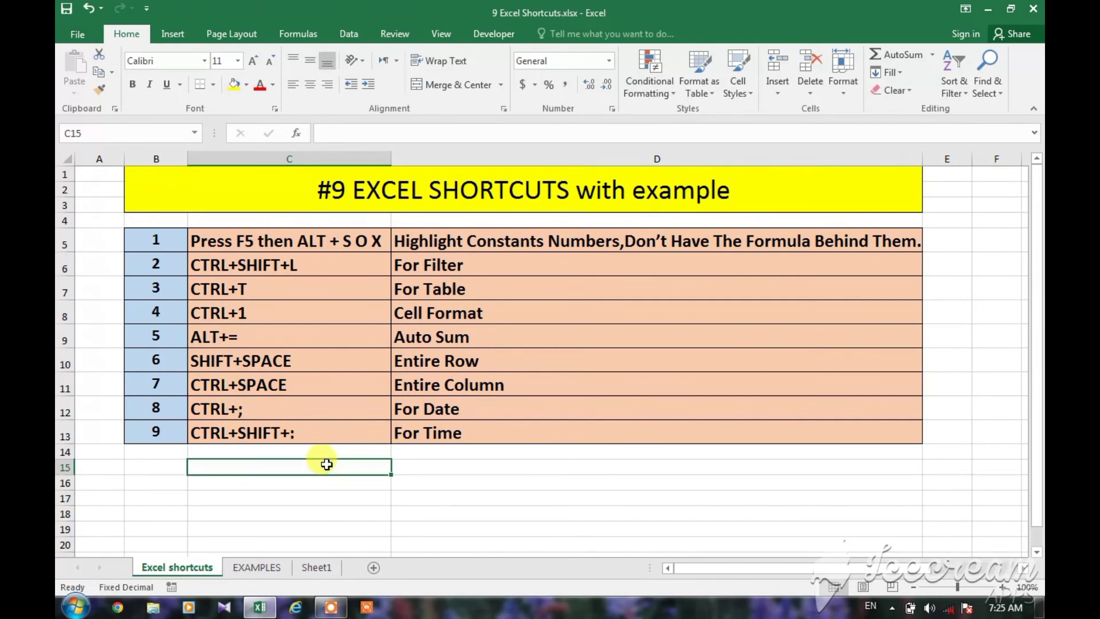
key("ctrl+semicolon")
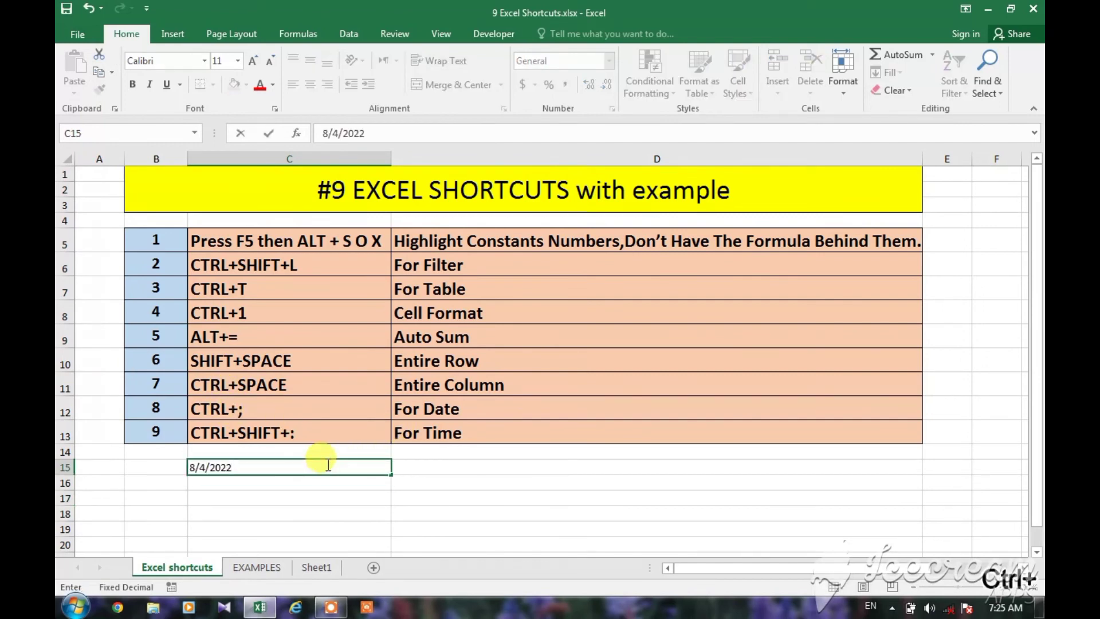
left_click(437, 464)
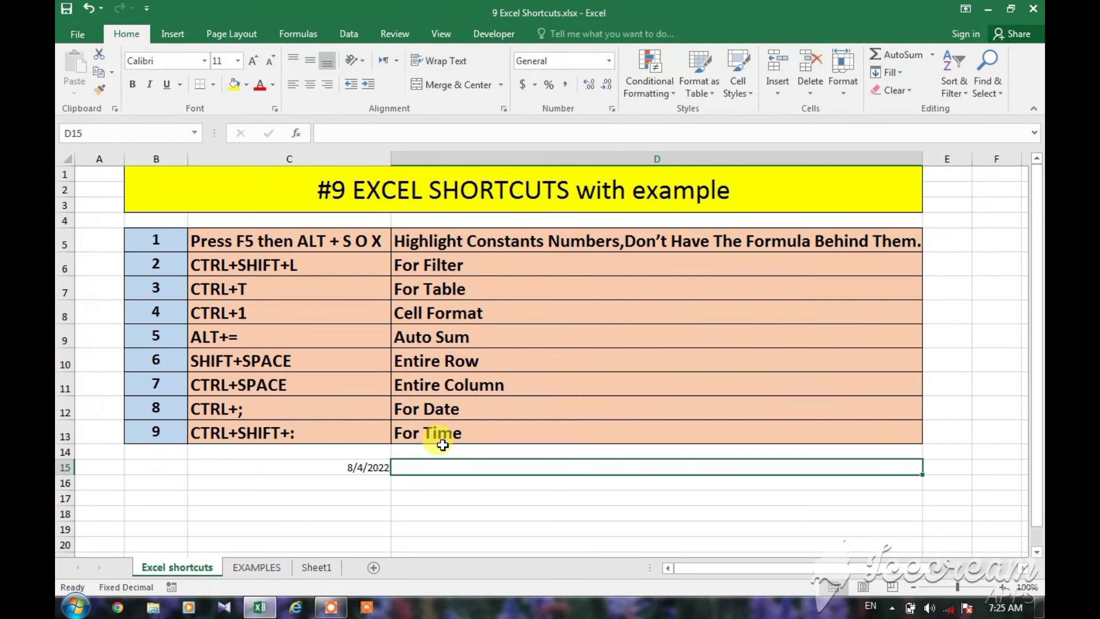
key("ctrl+shift+semicolon")
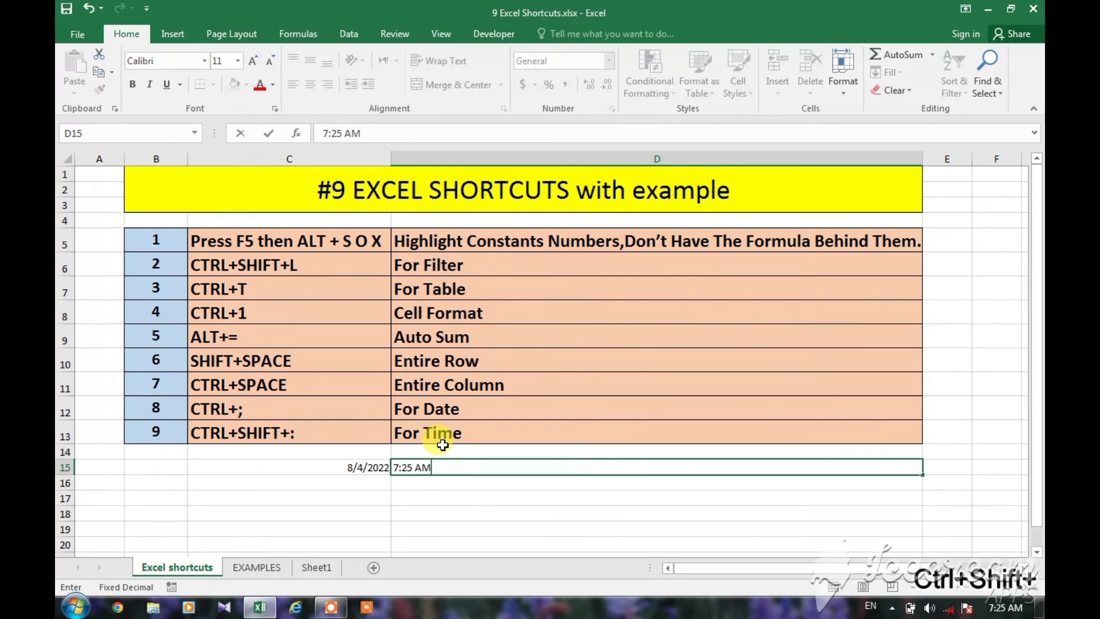
left_click(423, 500)
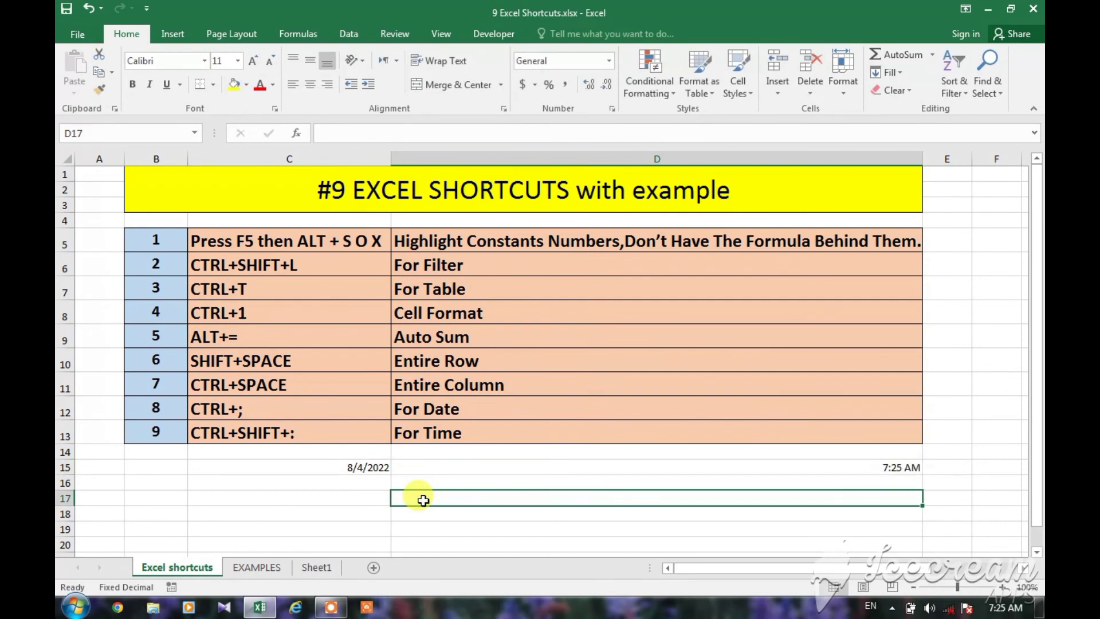